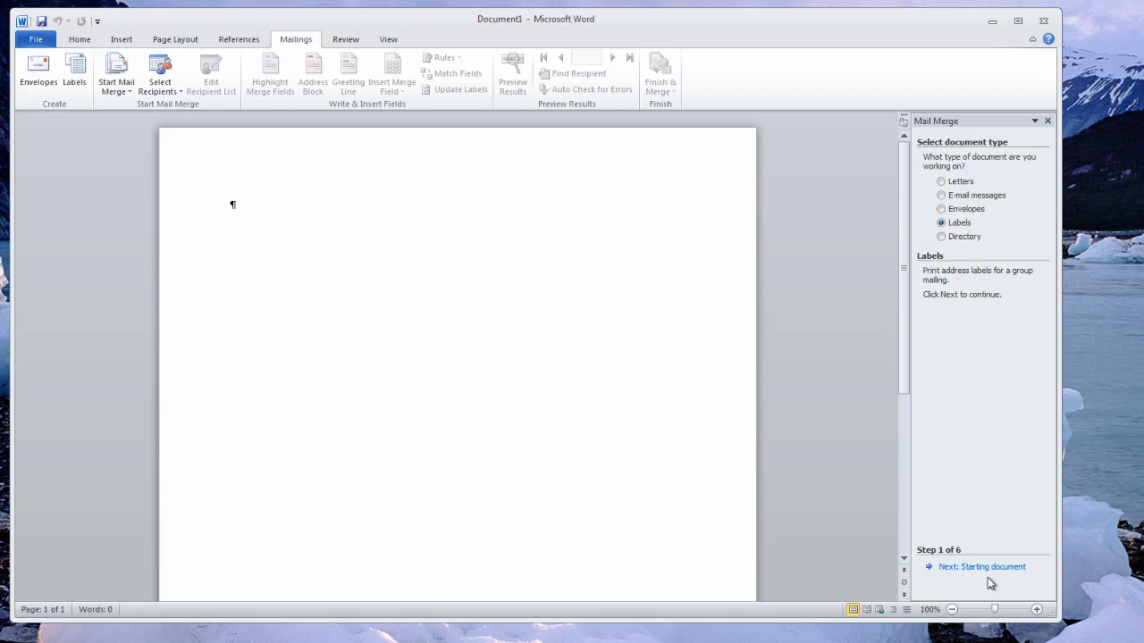
- Set the label layout to the Avery US Letter 5160 Easy Peel Address Labels on page printers
left_click(992, 569)
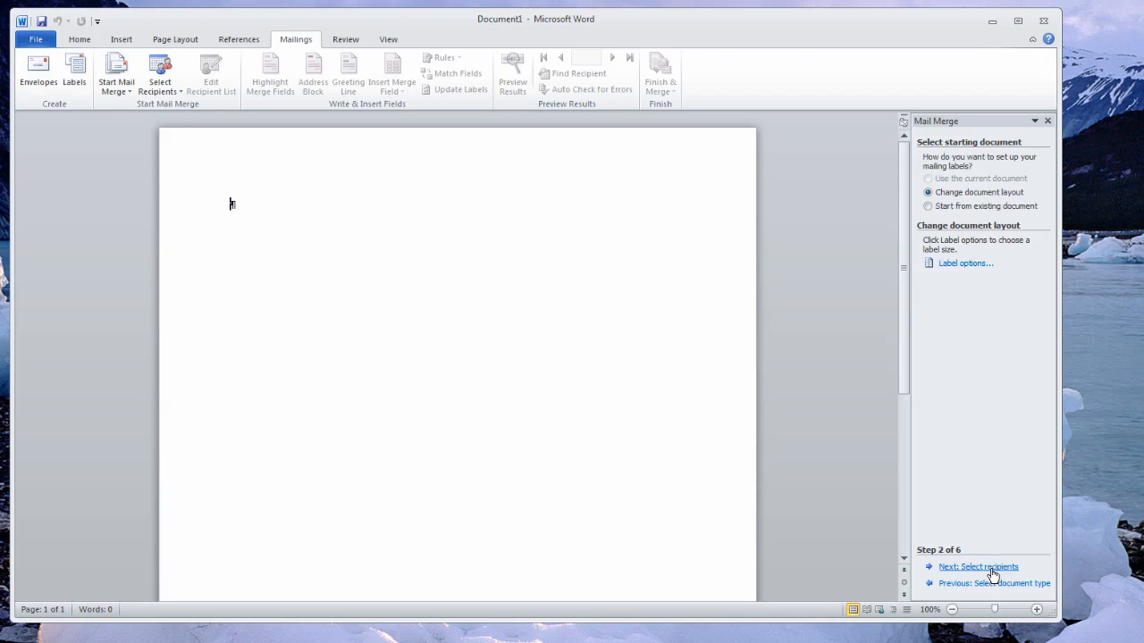
left_click(947, 265)
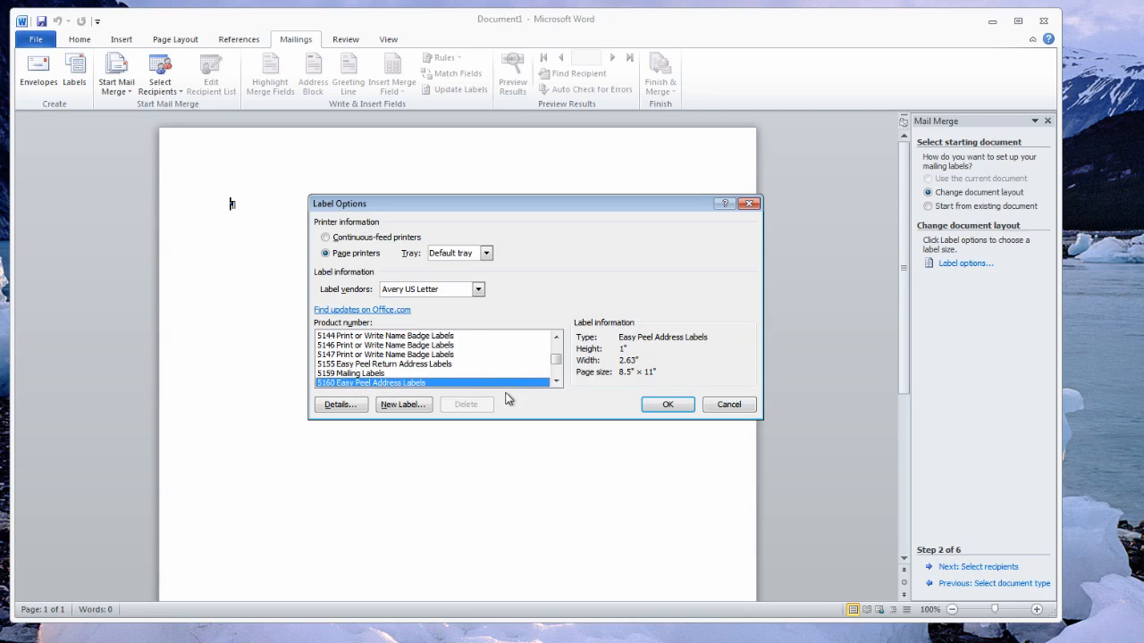
left_click(668, 407)
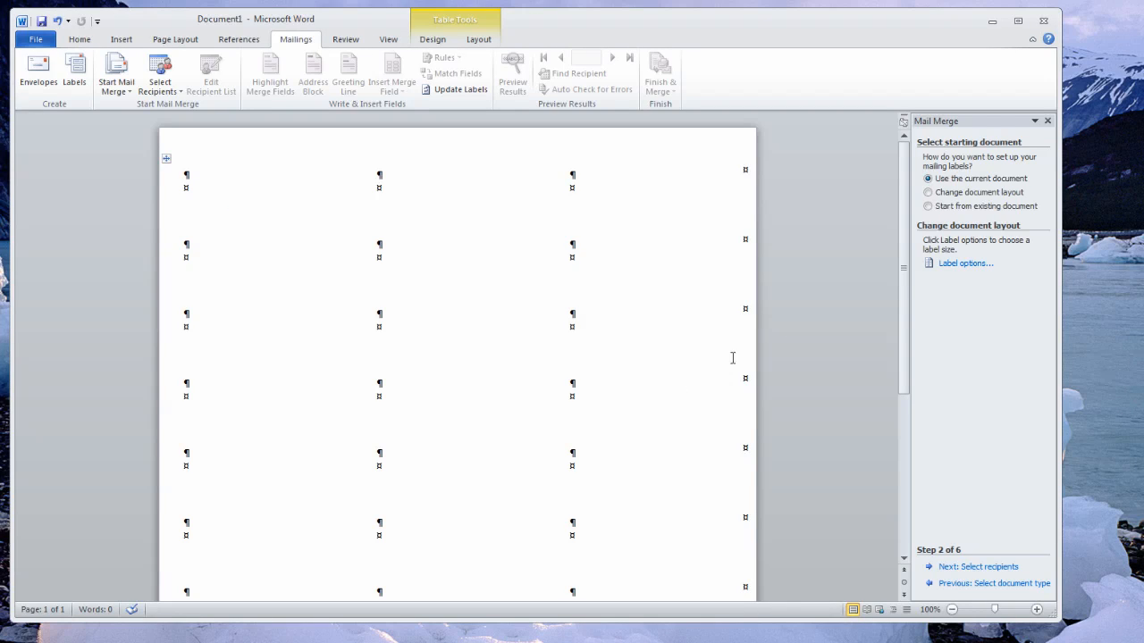
- Use Sheet1$ of the data workbook on the Desktop as the recipient list, with column headers and all recipients included
left_click(950, 572)
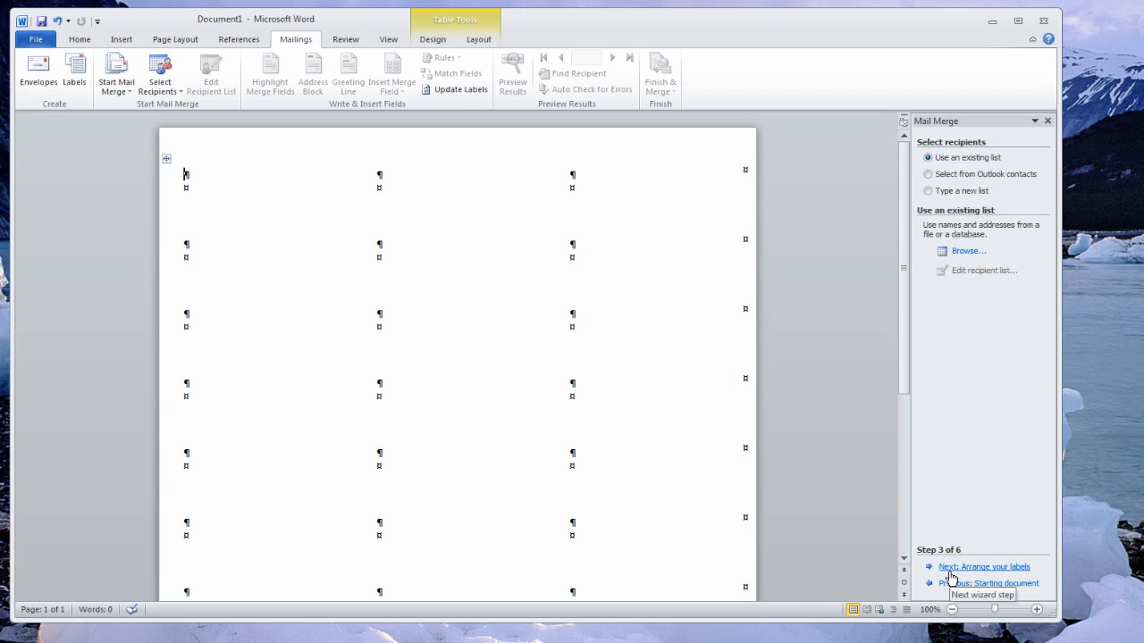
left_click(967, 254)
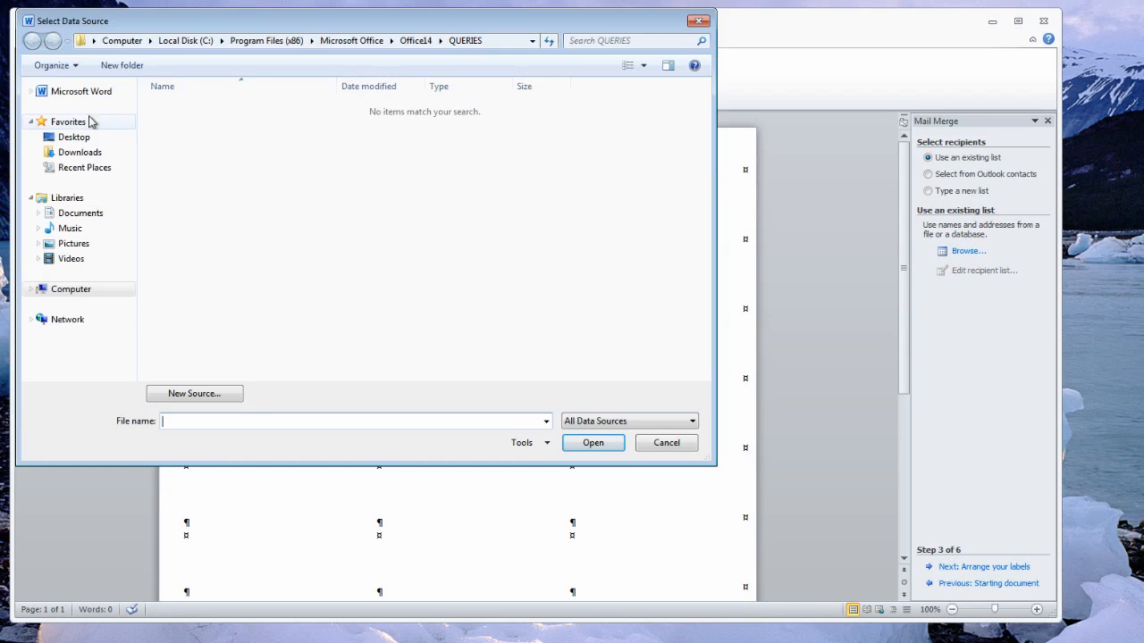
left_click(72, 138)
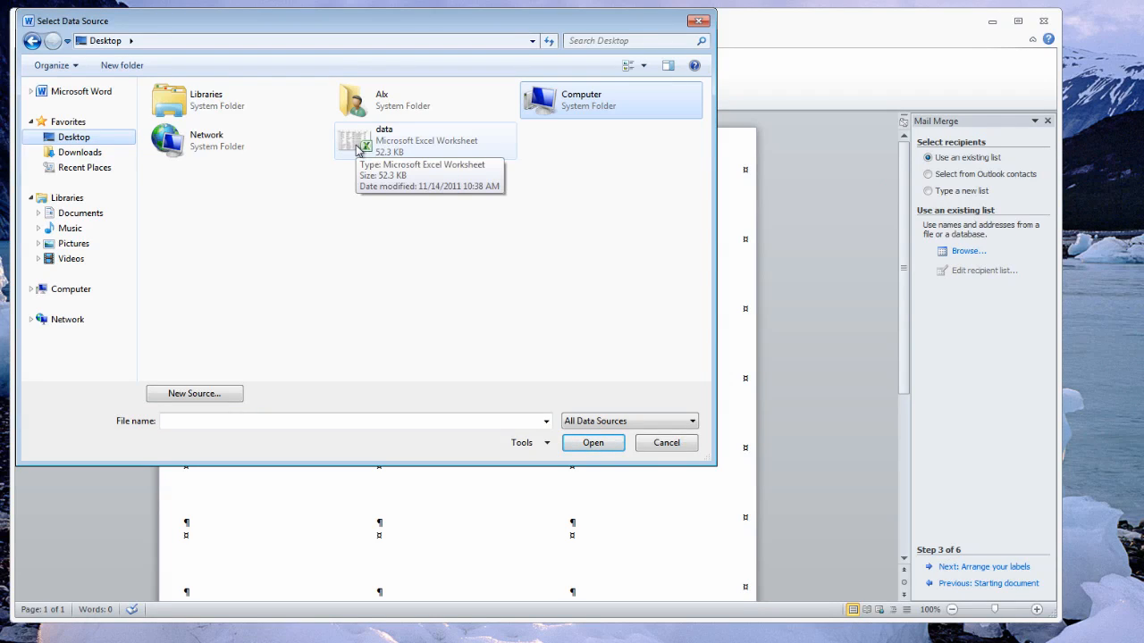
left_click(358, 149)
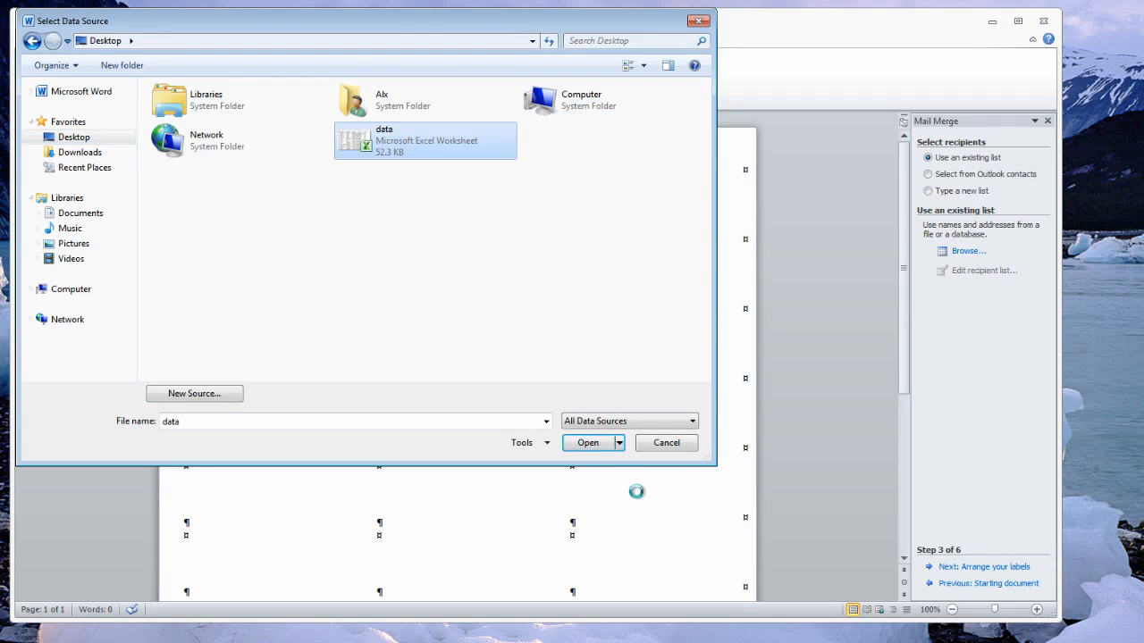
left_click(585, 445)
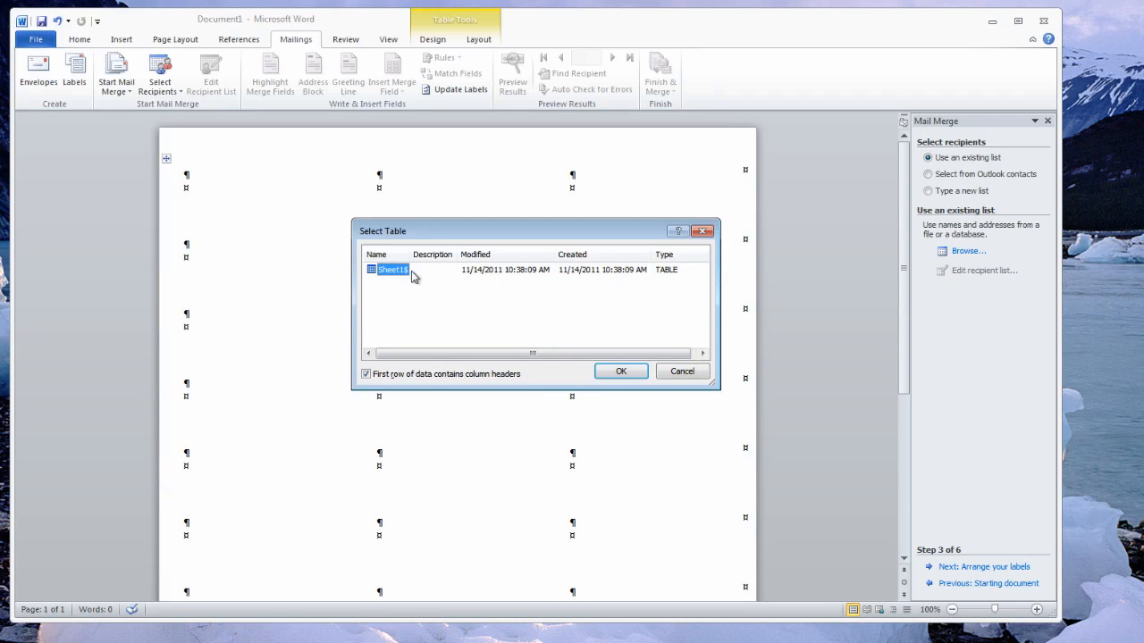
left_click(619, 372)
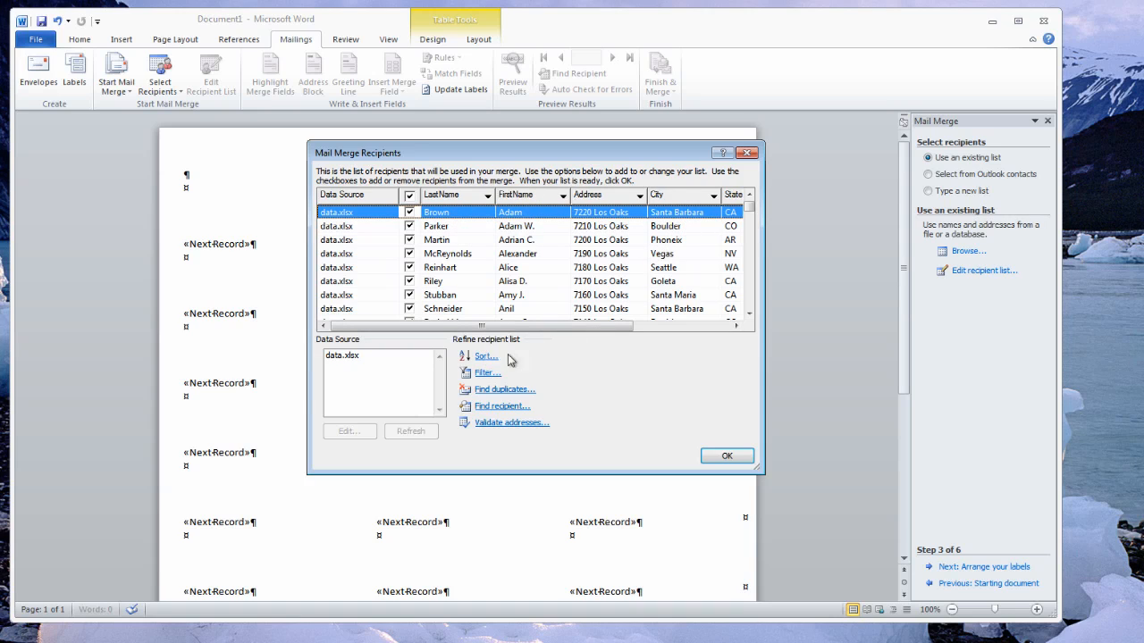
left_click(725, 458)
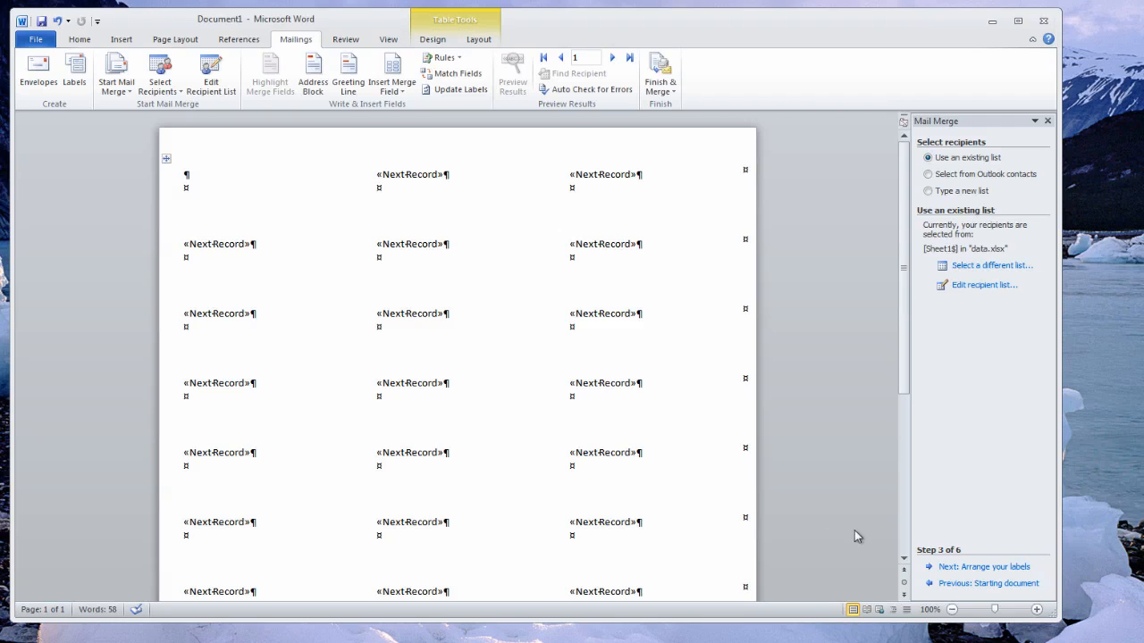
- Insert an address block in the first label using the Joshua Randall Jr. name format, accepting the existing field matching
left_click(992, 568)
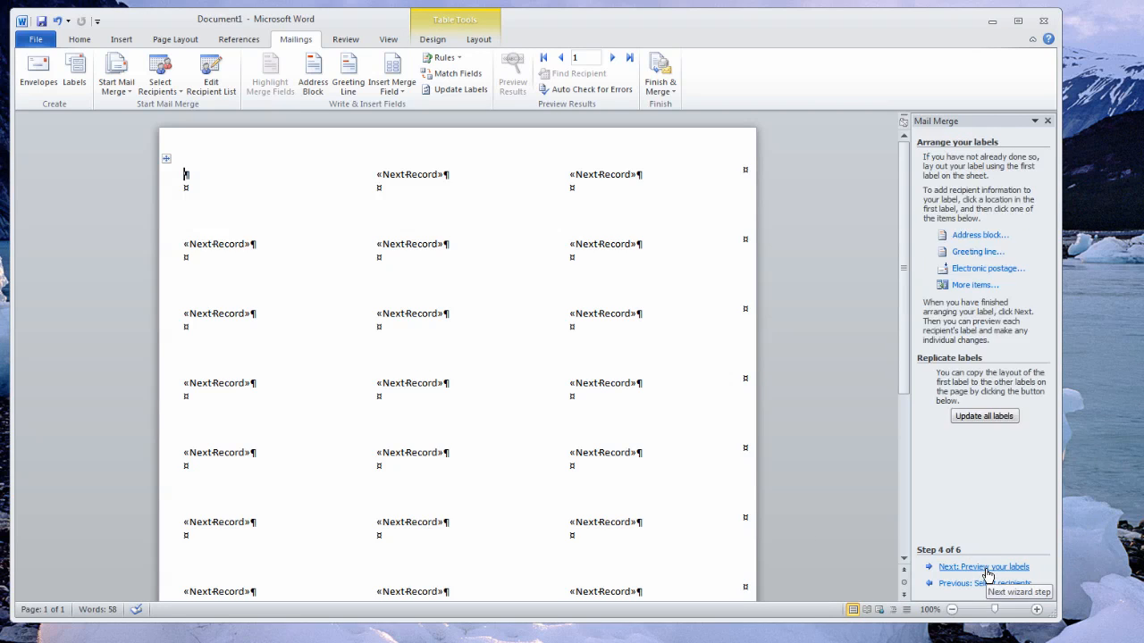
left_click(979, 235)
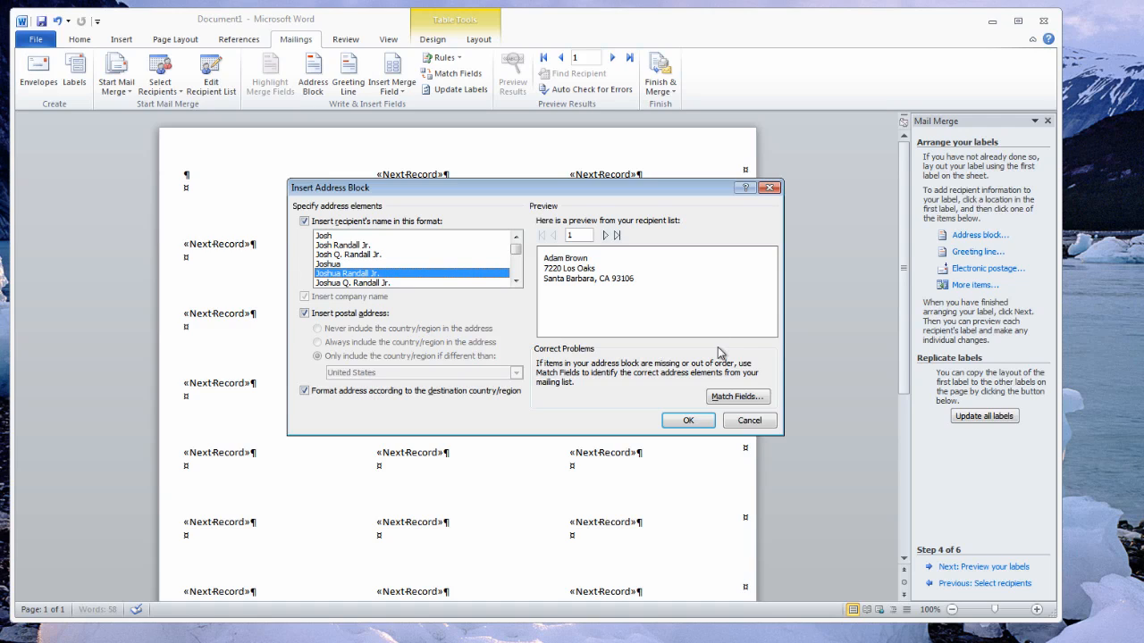
left_click(728, 398)
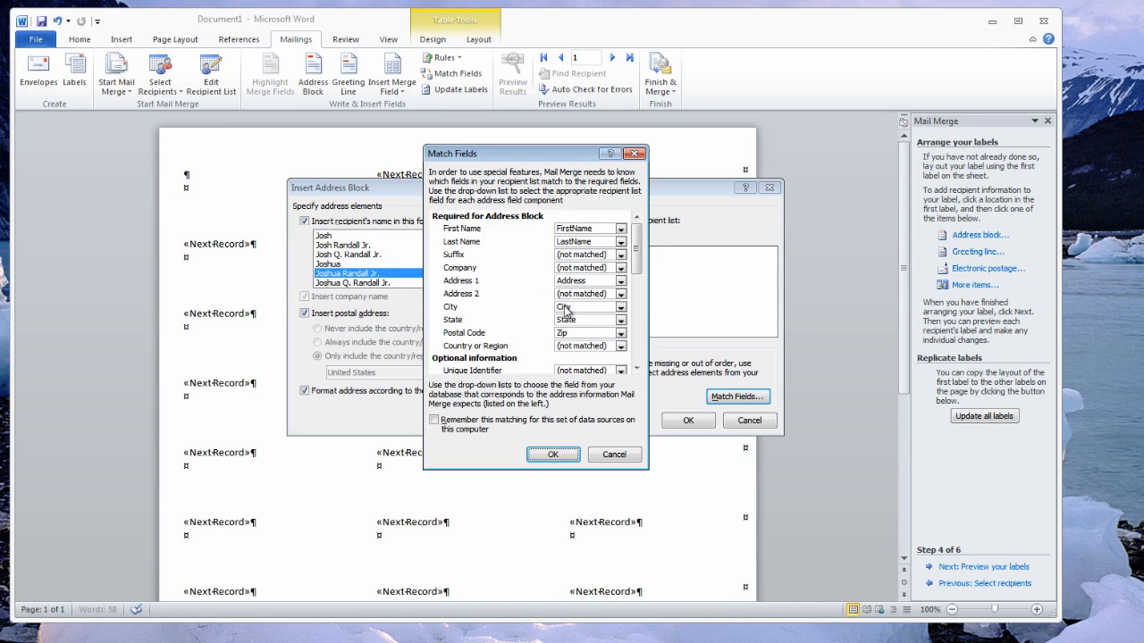
left_click(551, 456)
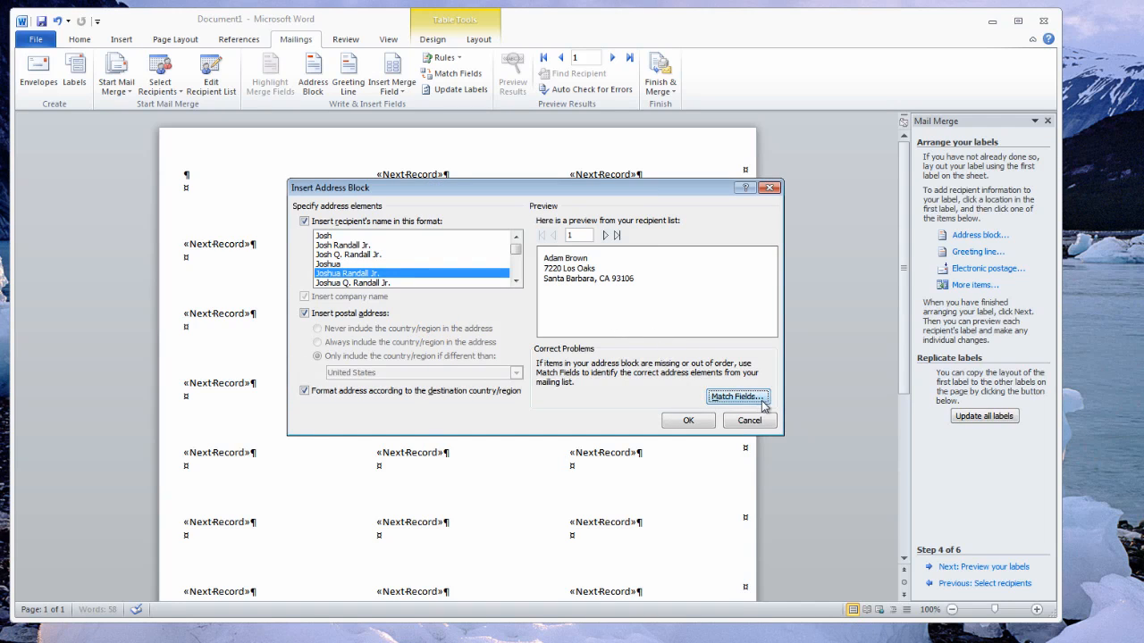
left_click(678, 422)
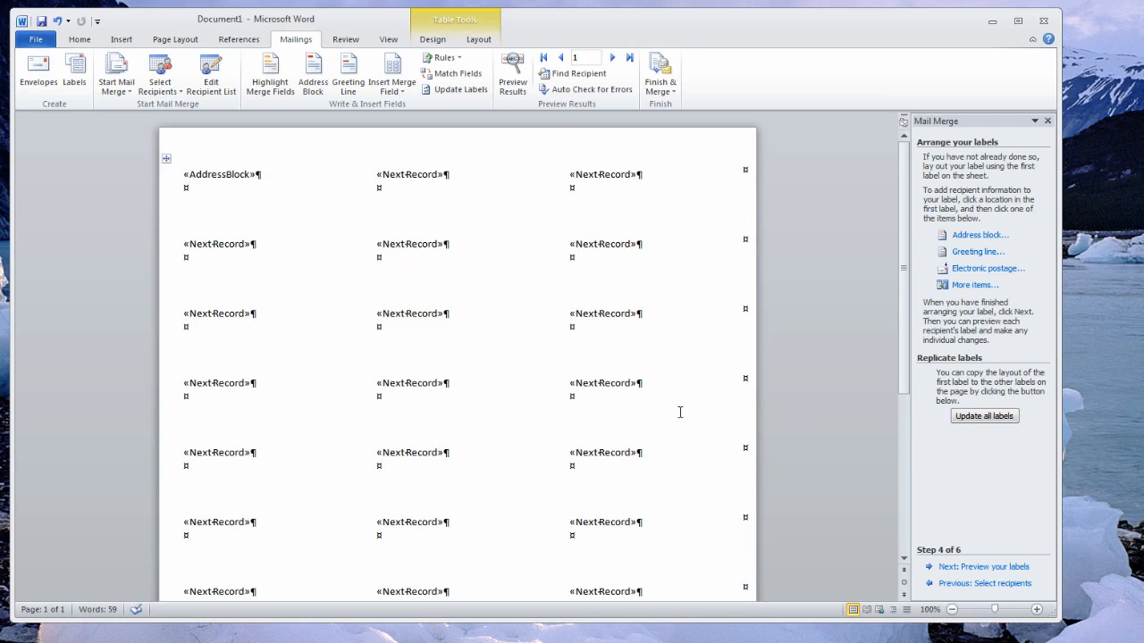
- Replicate the address block to all labels and advance through the preview to the merge completion stage
left_click(984, 417)
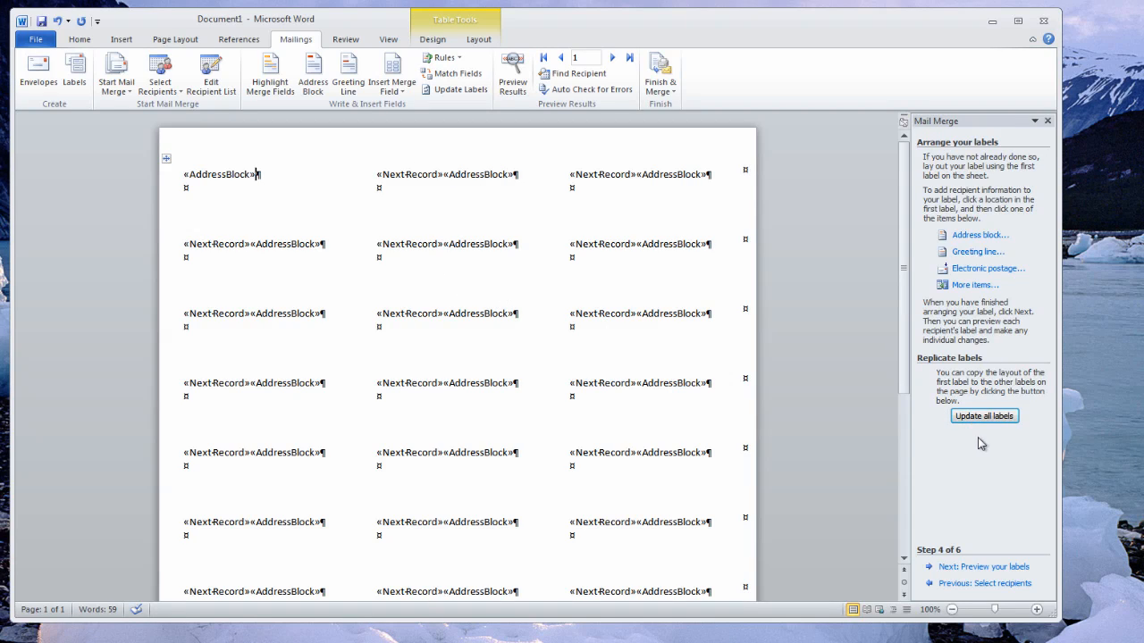
left_click(982, 567)
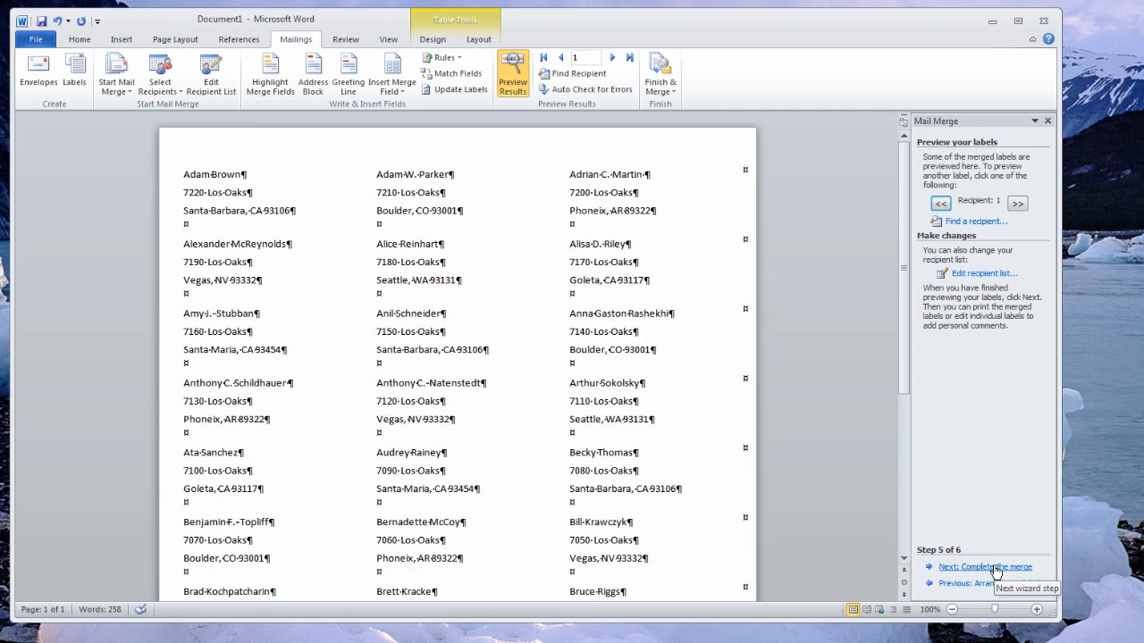
left_click(997, 572)
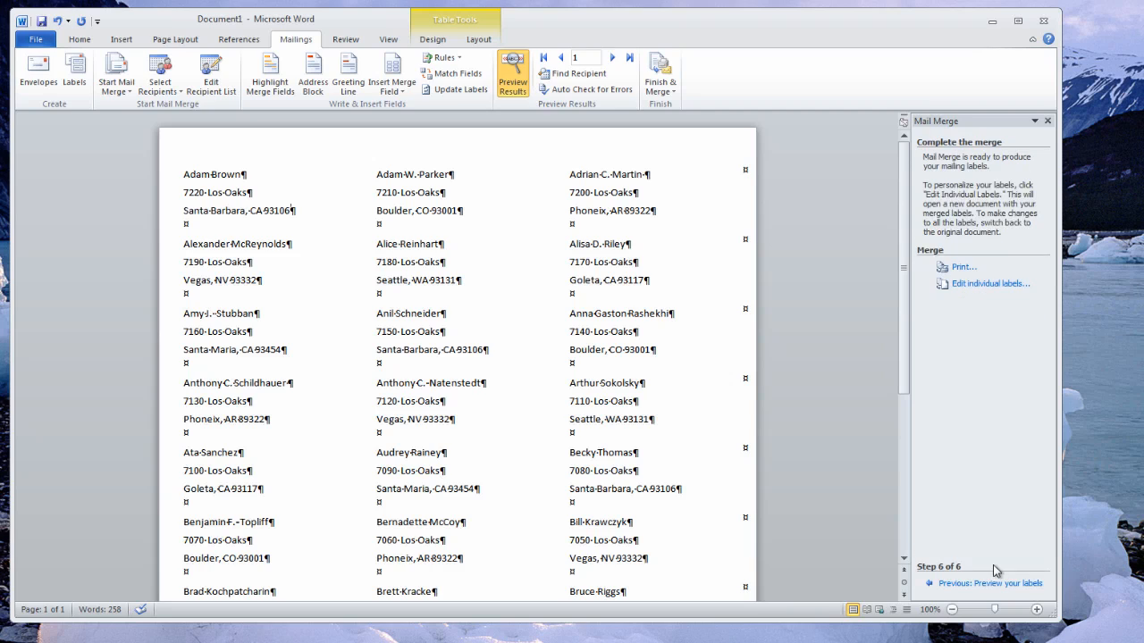
left_click(962, 274)
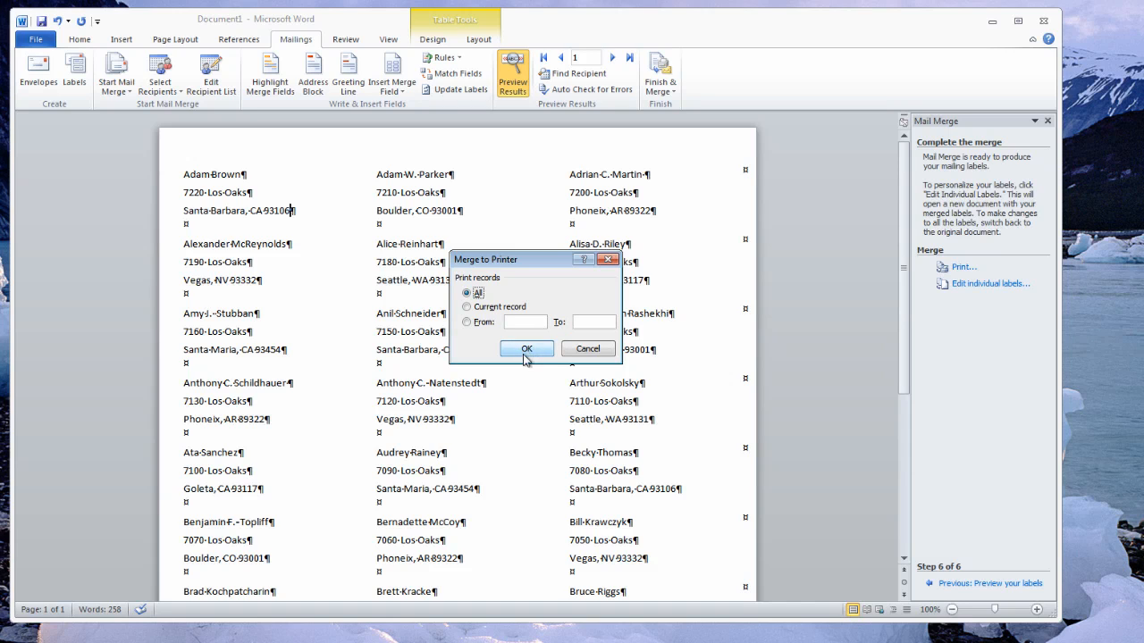
left_click(528, 349)
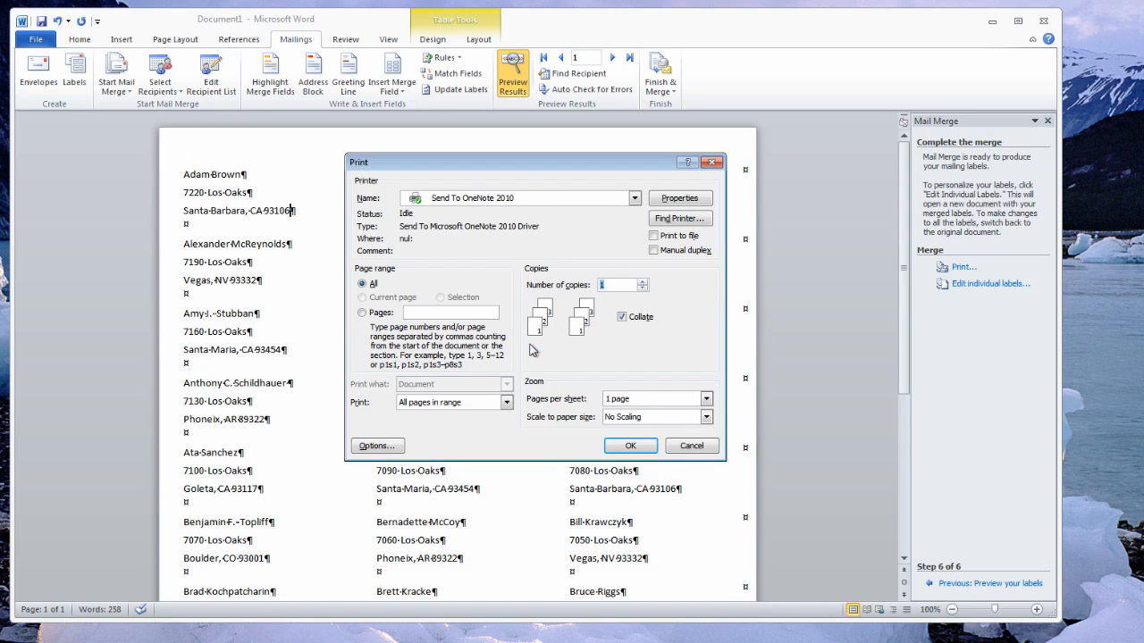
left_click(635, 204)
left_click(634, 204)
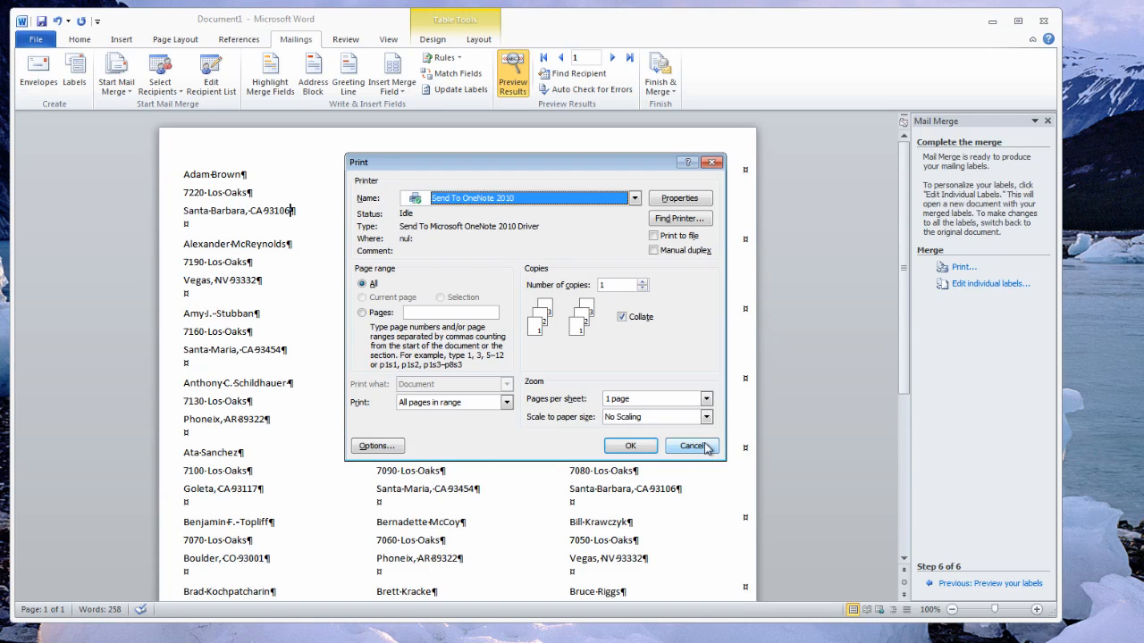
left_click(692, 446)
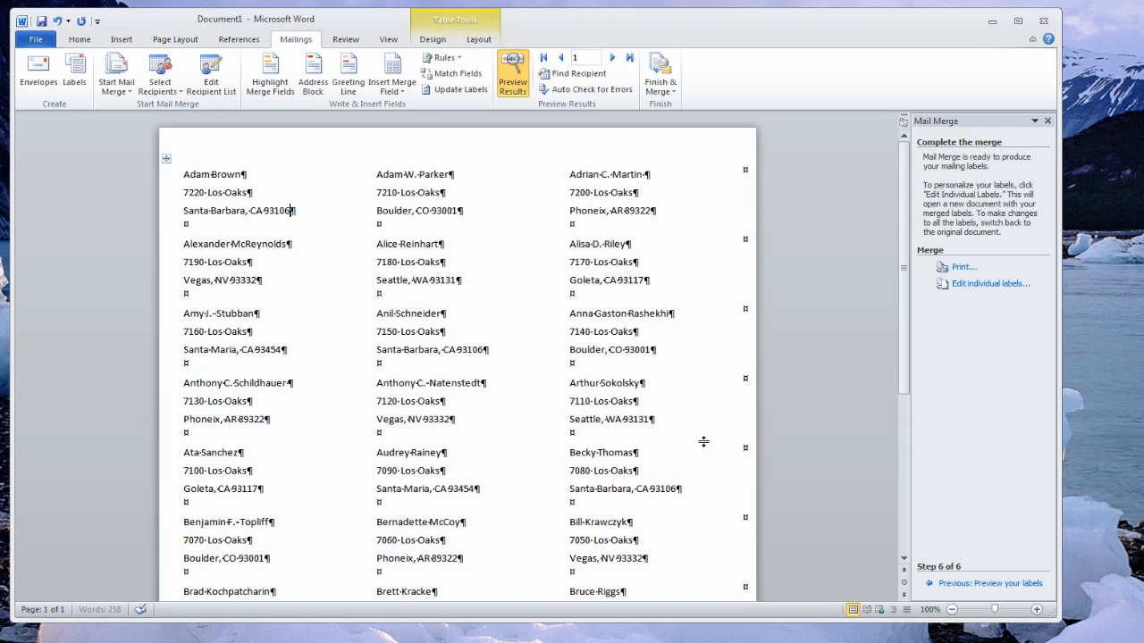
- Merge all records into a new document of individual labels, look through it and close it without saving
left_click(976, 284)
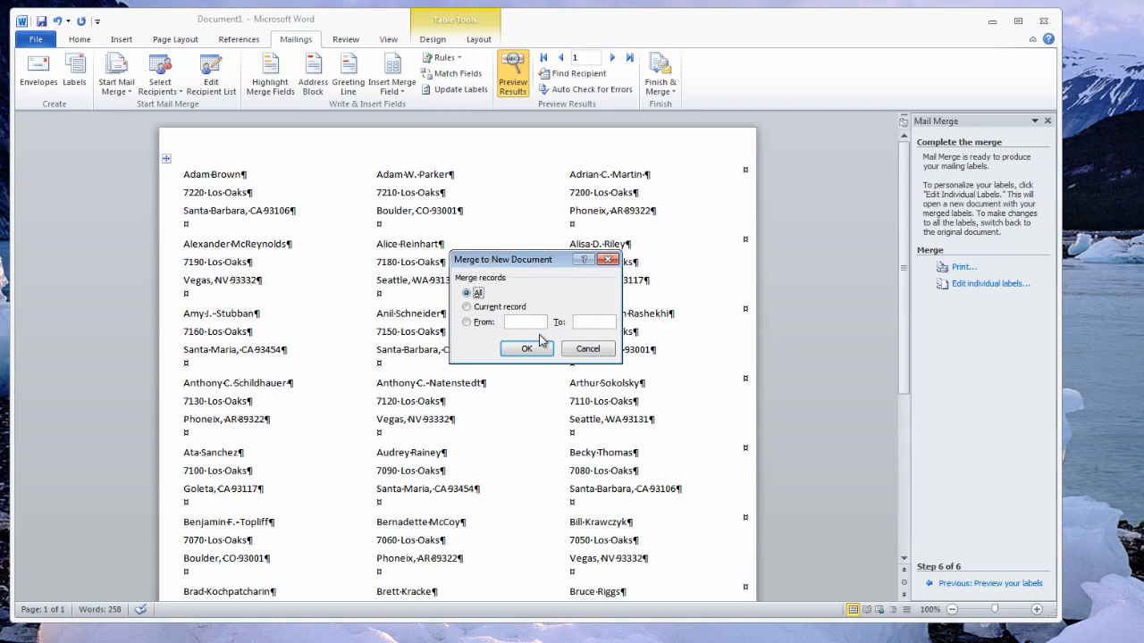
left_click(529, 346)
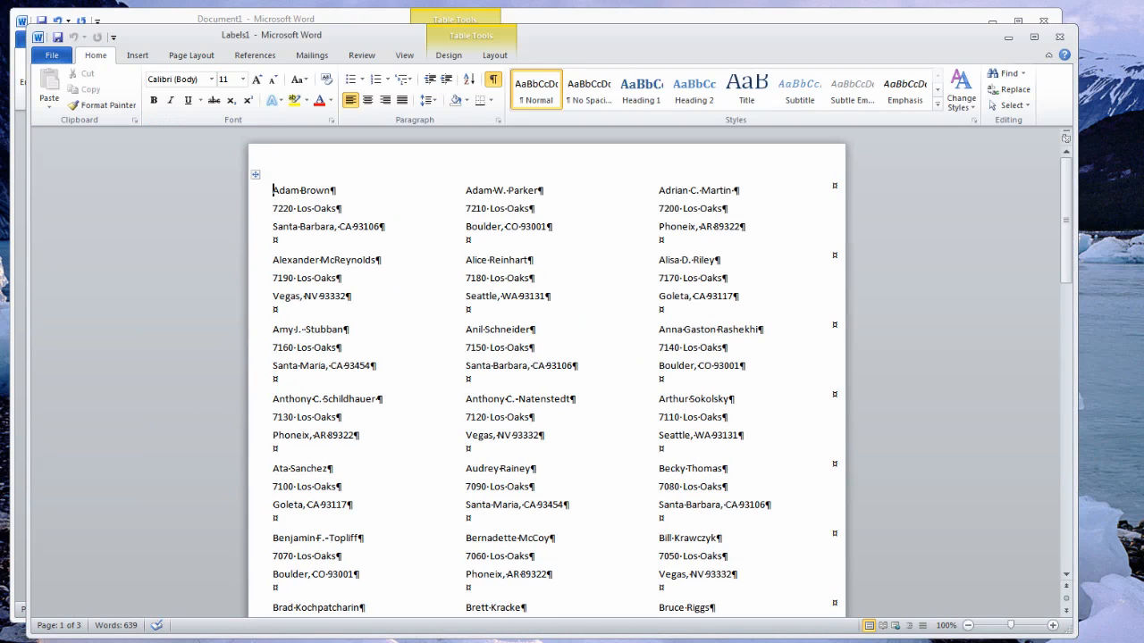
left_click_drag(1066, 223, 1070, 143)
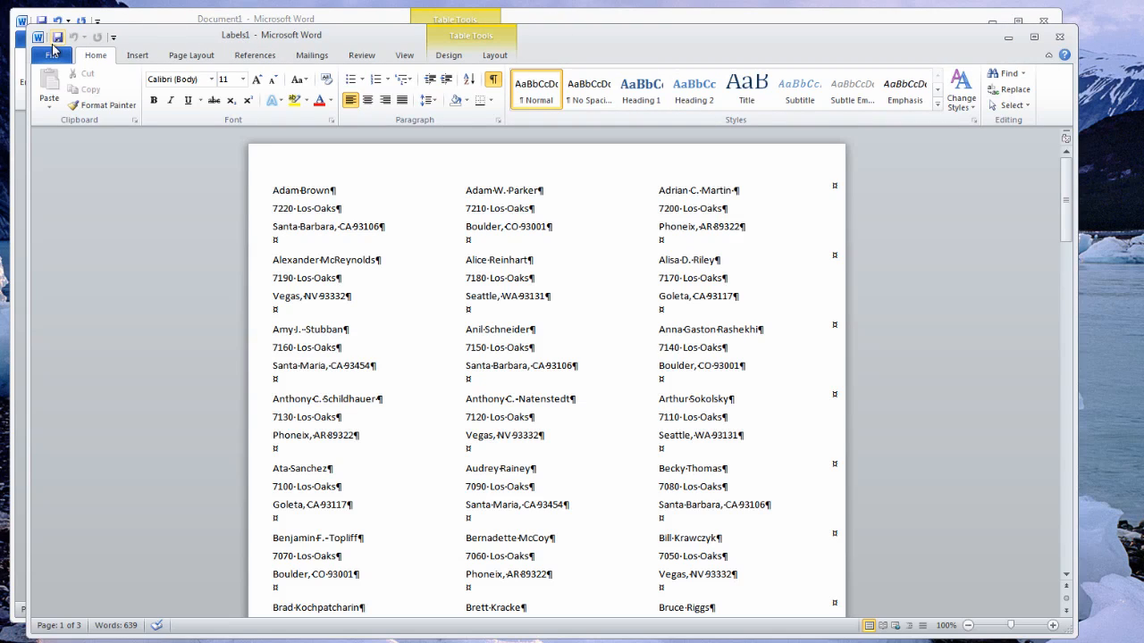
left_click(1060, 38)
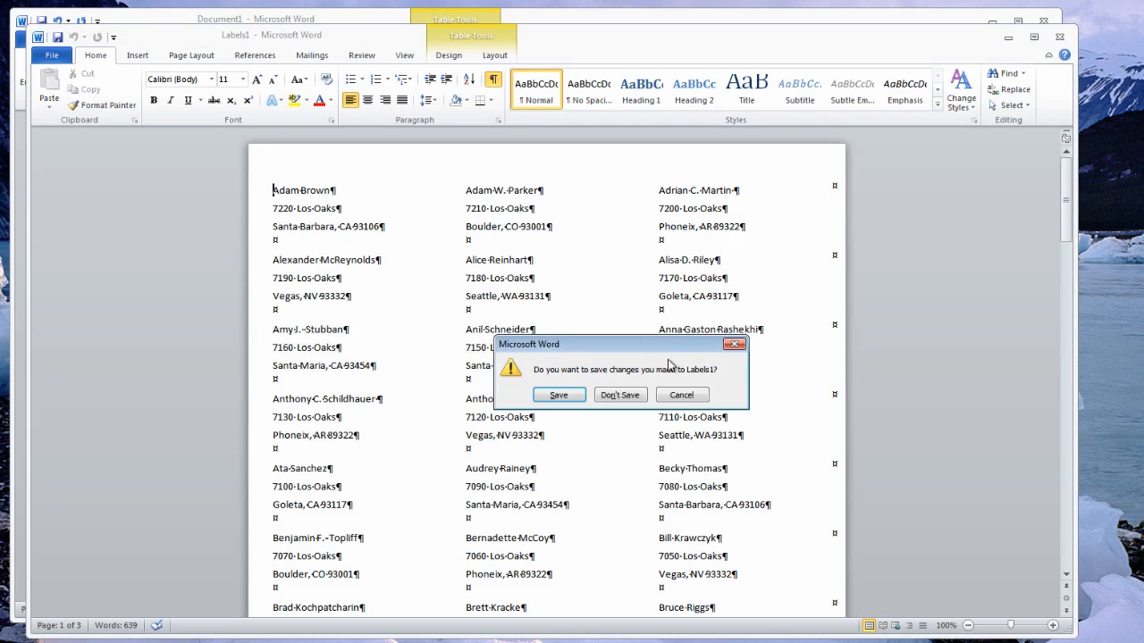
left_click(606, 395)
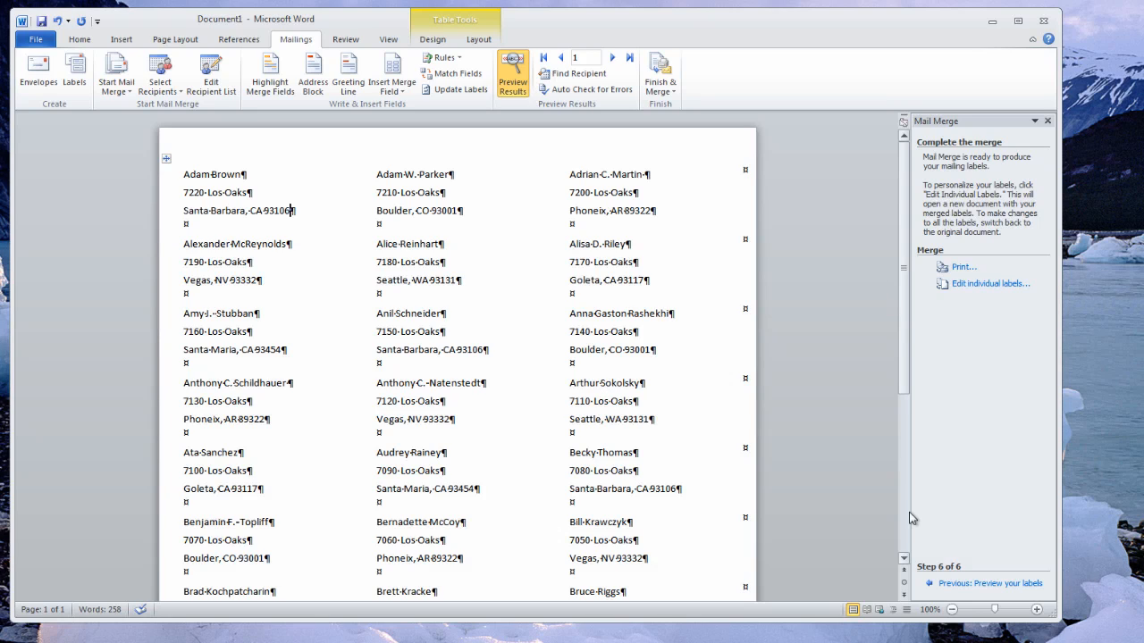
- Return to the label preview and filter the recipient list to records whose State is equal to CA
left_click(969, 583)
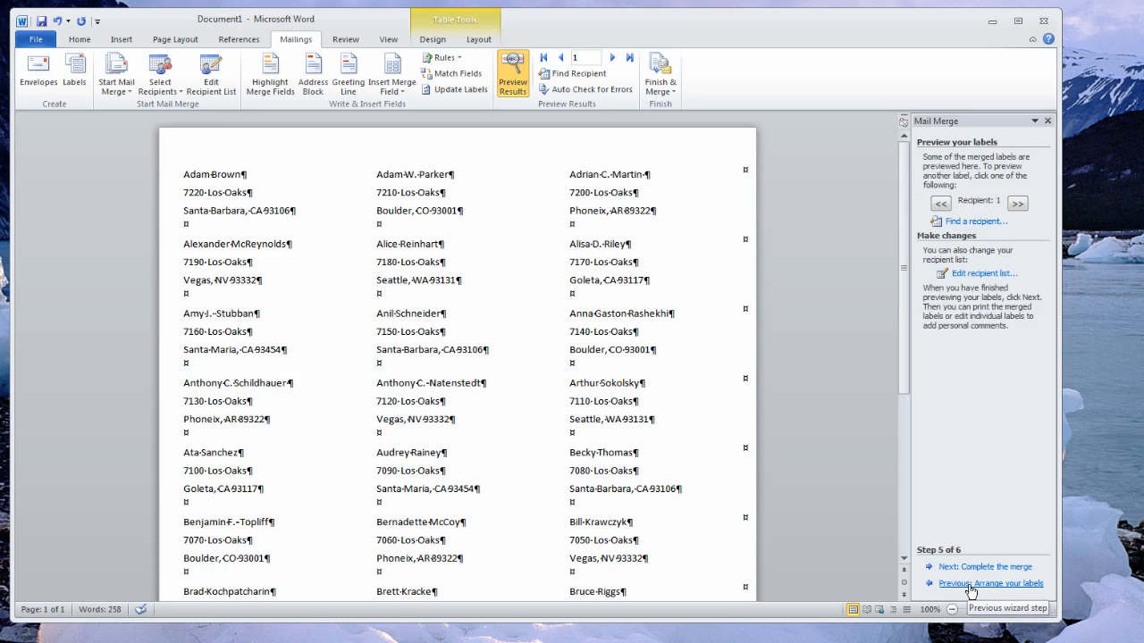
left_click(967, 279)
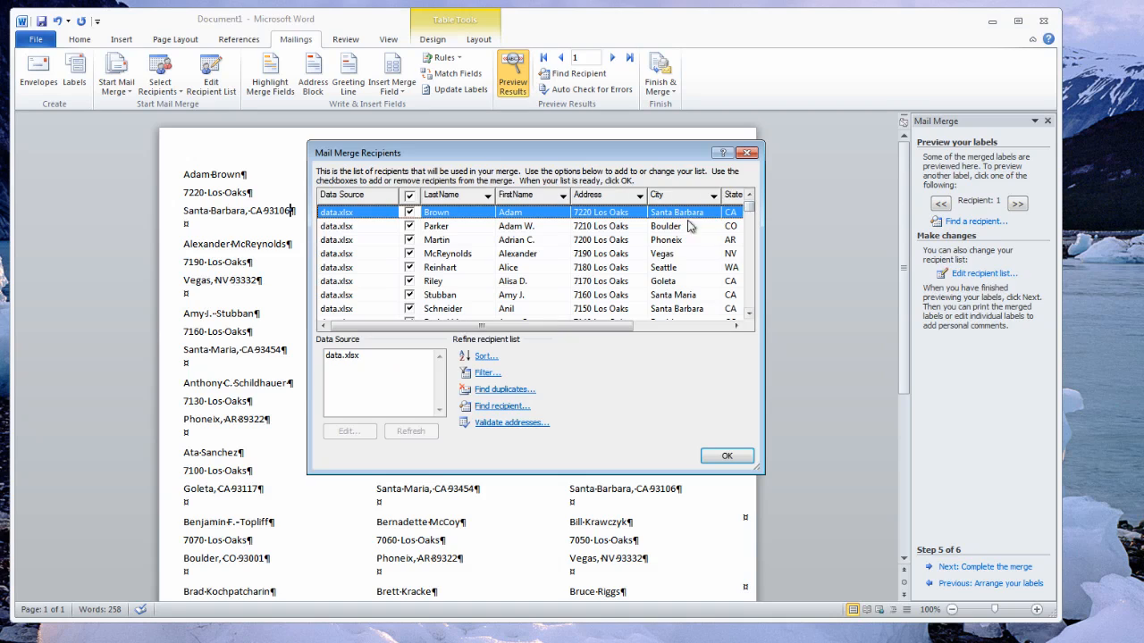
left_click(484, 374)
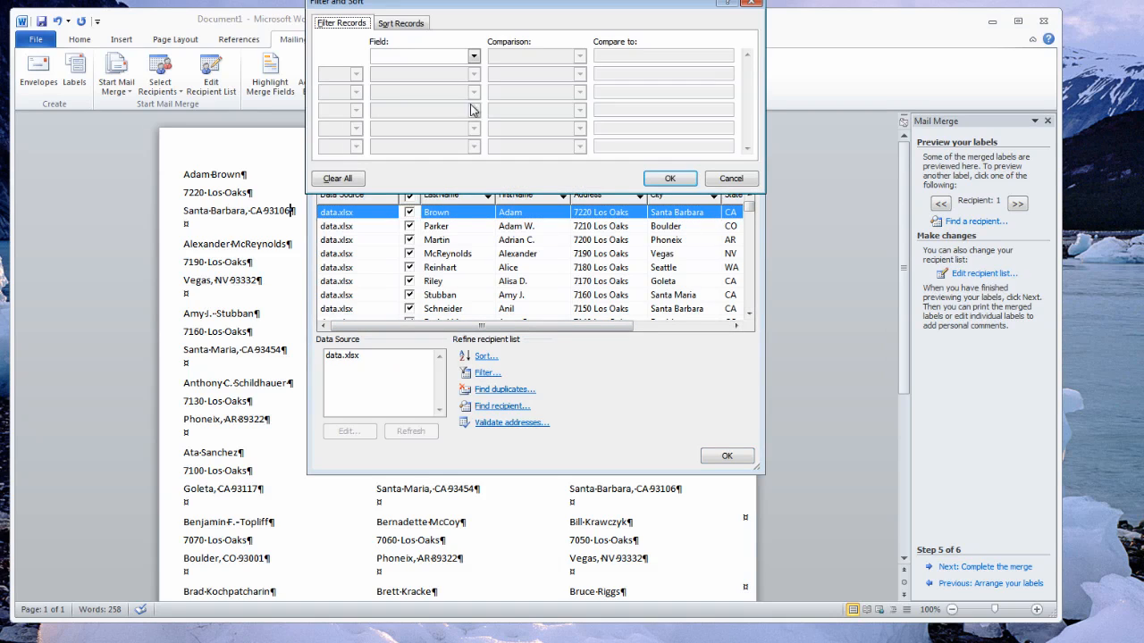
left_click(473, 57)
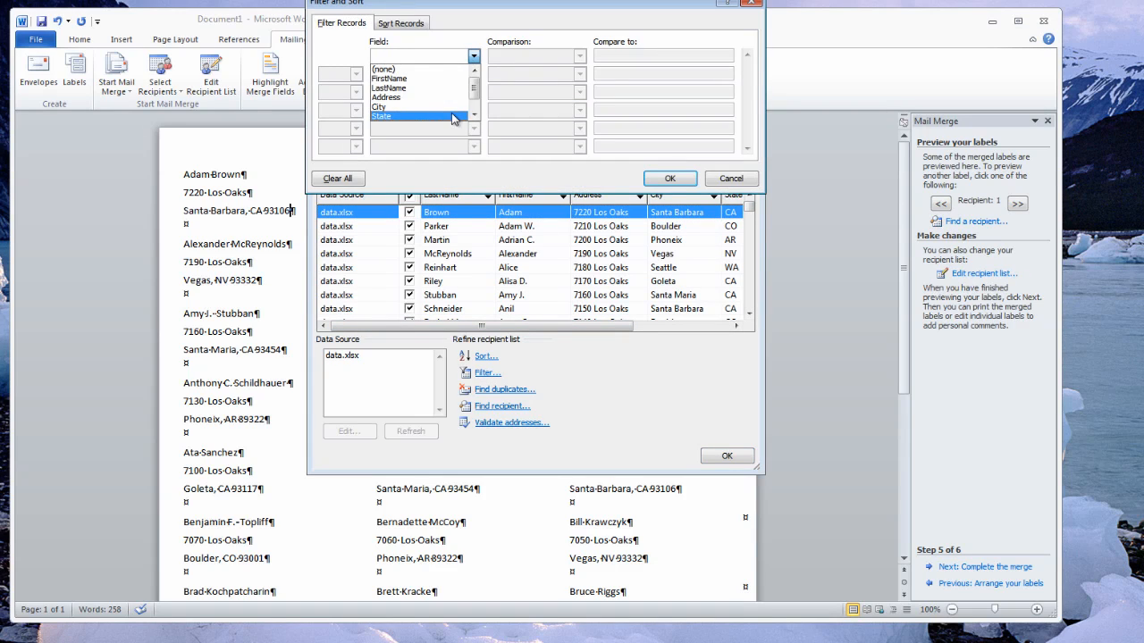
left_click(453, 116)
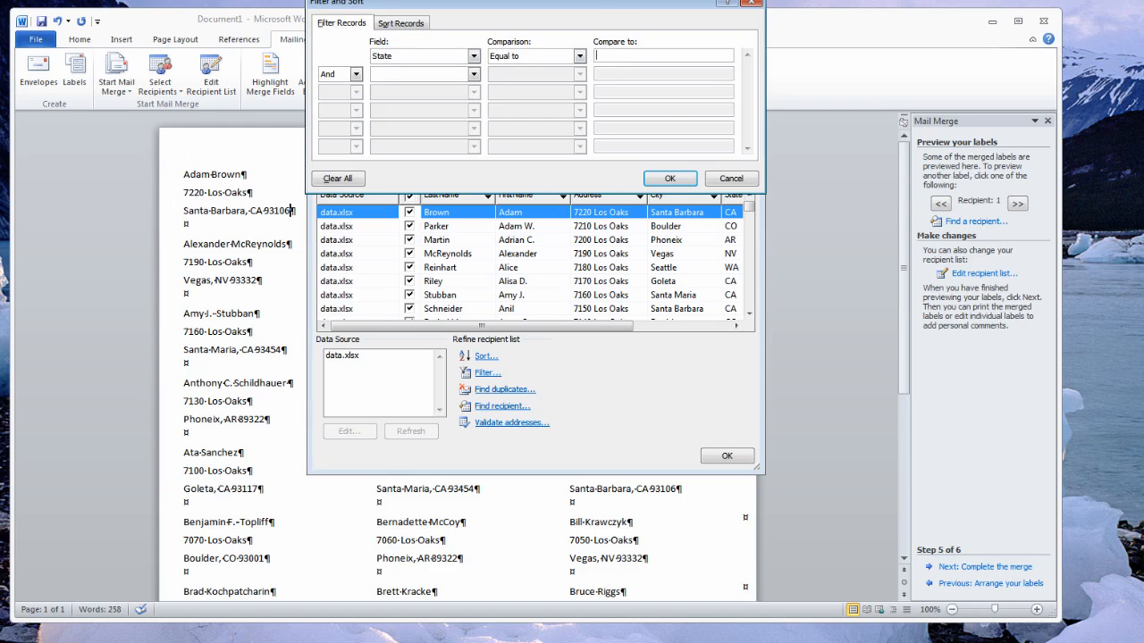
left_click_drag(593, 1, 589, 21)
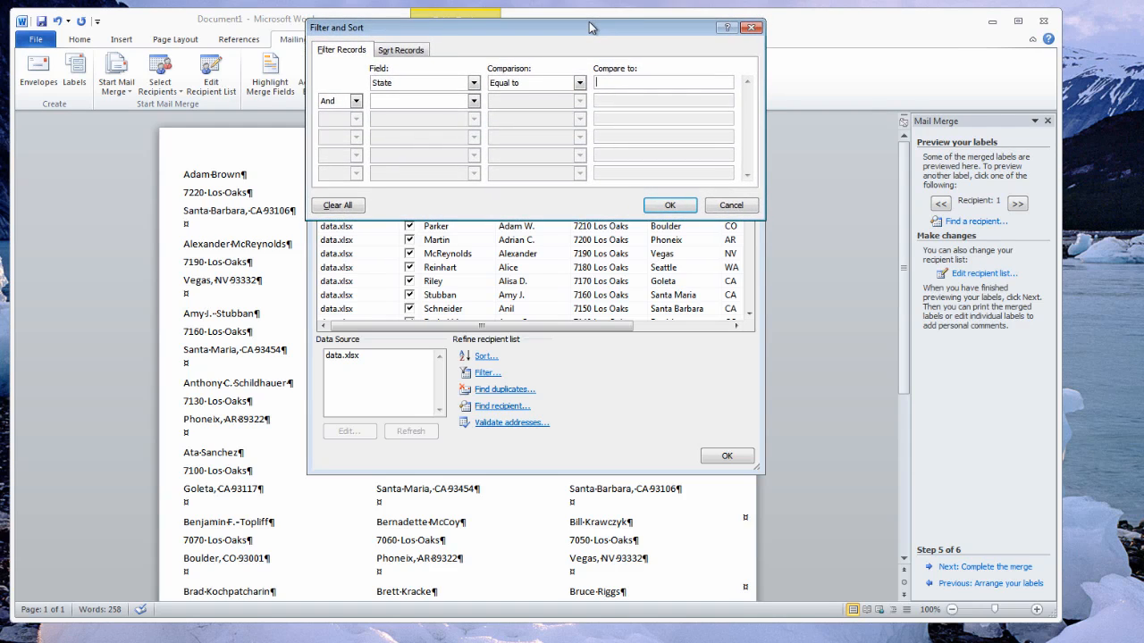
type("CA")
left_click(674, 206)
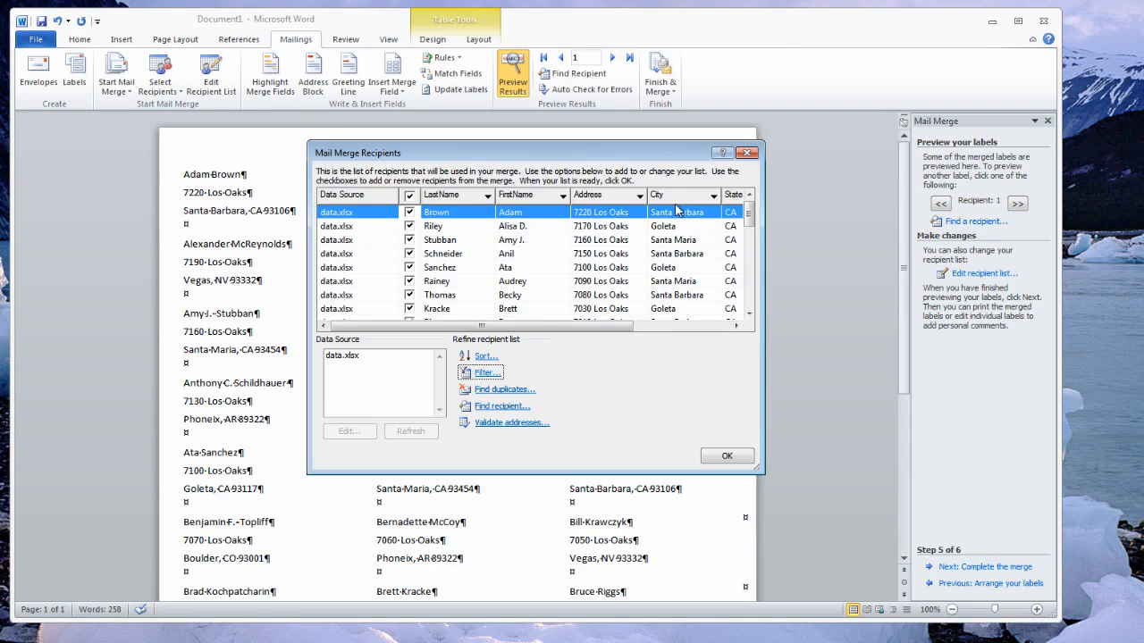
left_click(729, 455)
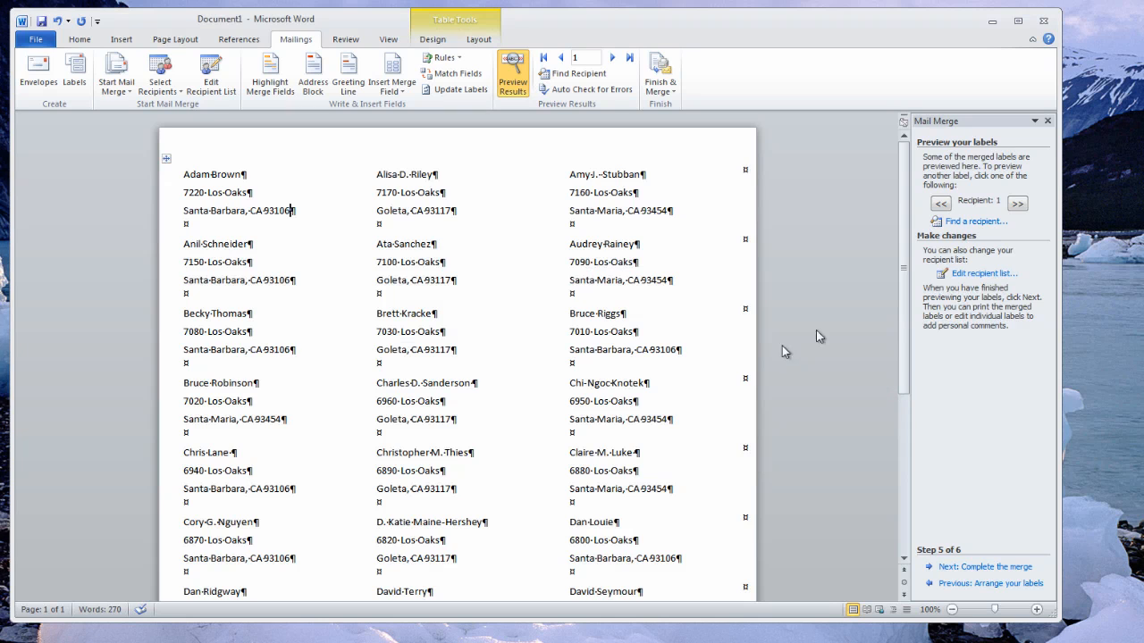
- Advance to the merge completion stage and merge all the filtered records into a new document of individual labels
left_click_drag(901, 389, 921, 263)
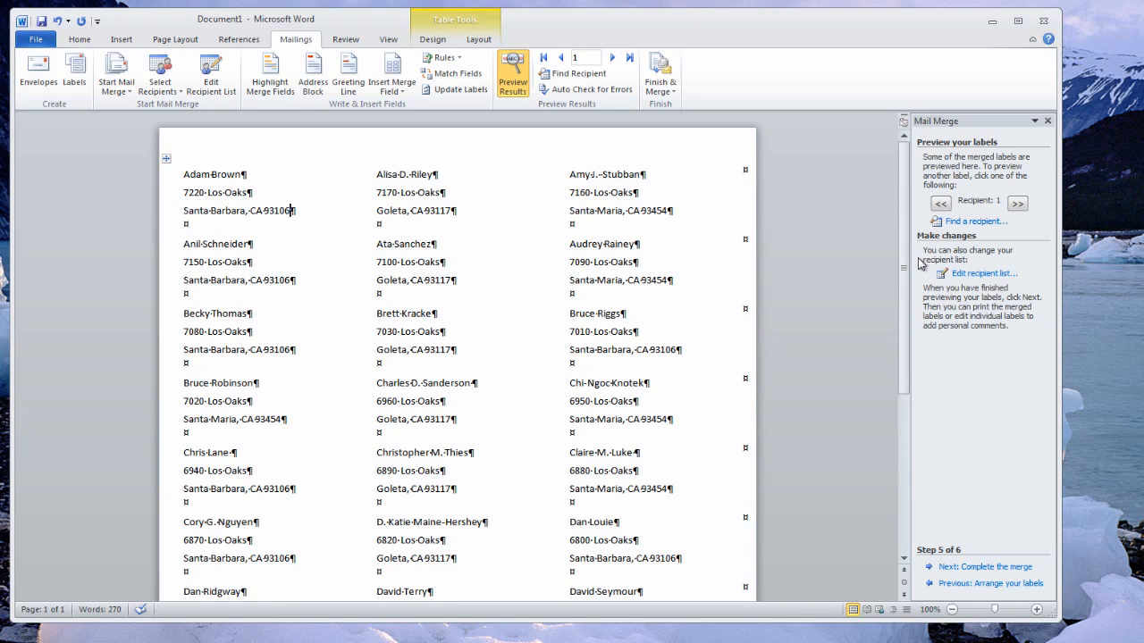
left_click(980, 567)
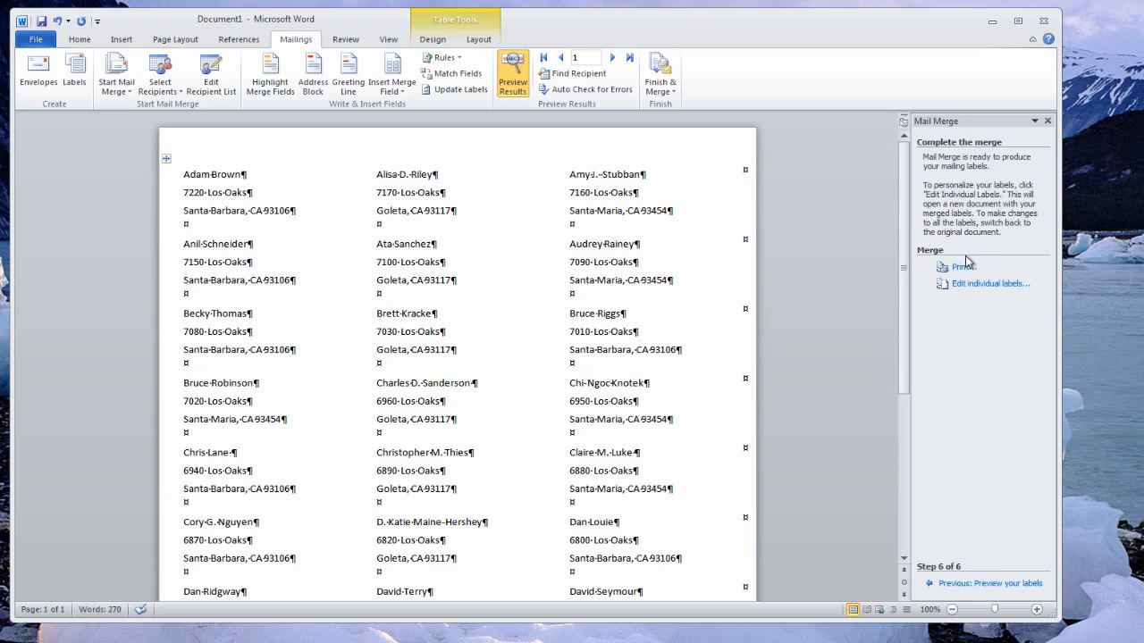
left_click(965, 284)
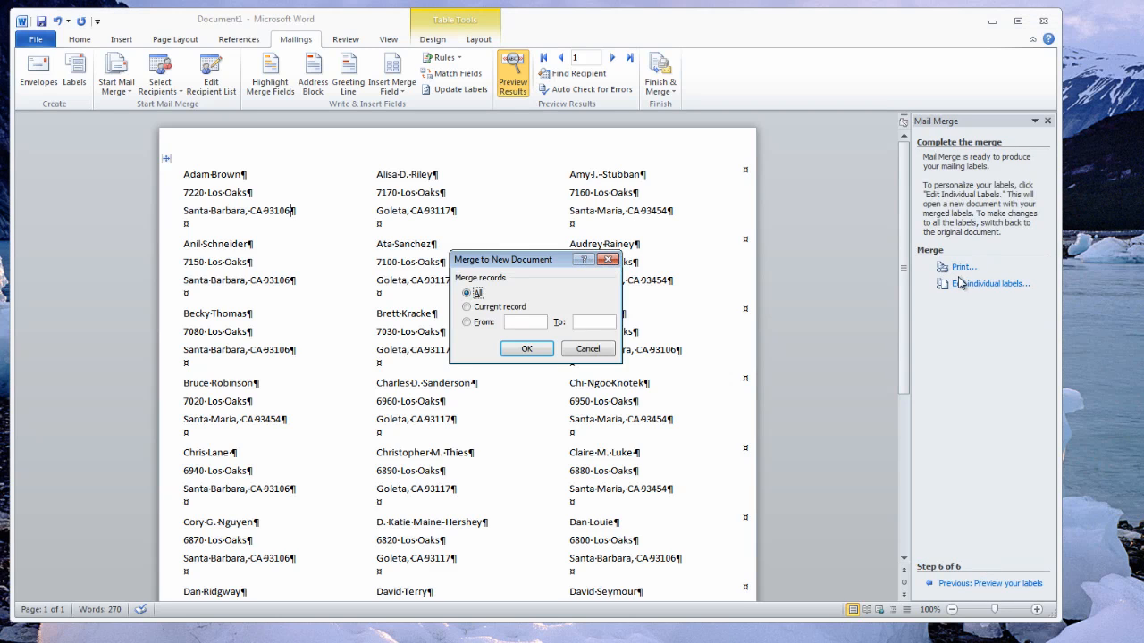
left_click(528, 349)
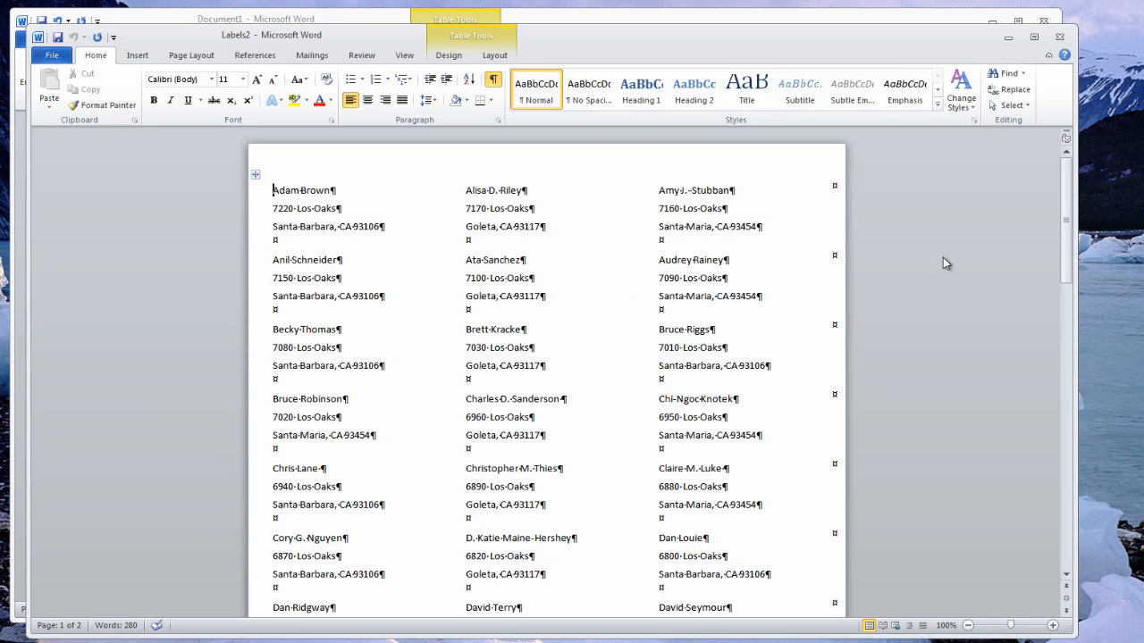
- Look through both pages of the merged California labels and close that document without saving
left_click_drag(1065, 246, 1049, 406)
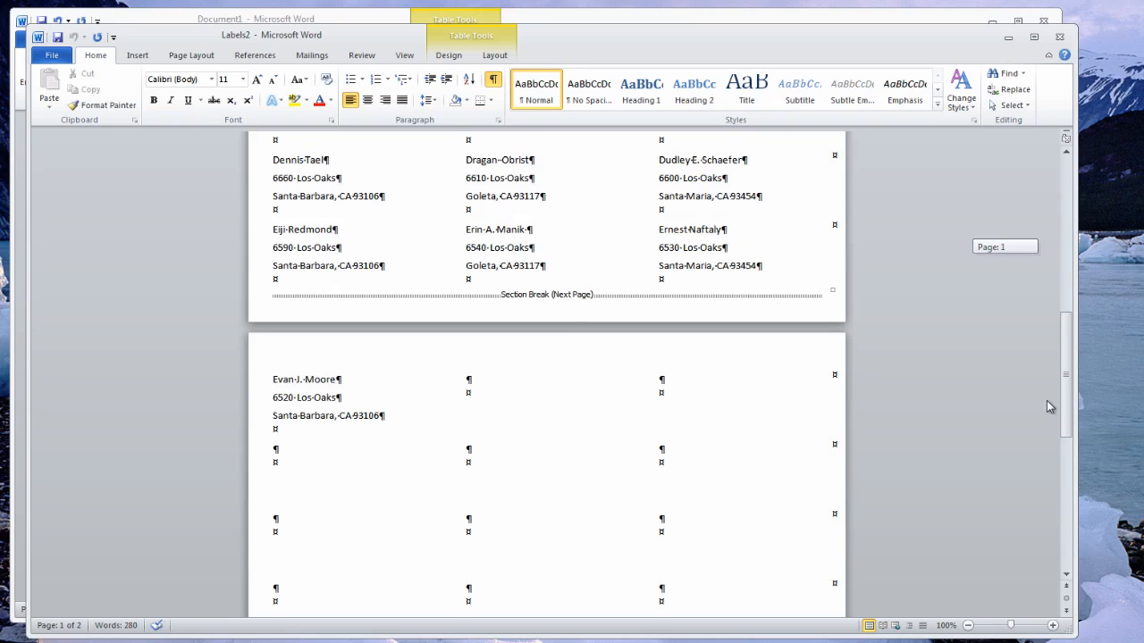
left_click_drag(1046, 400, 1045, 158)
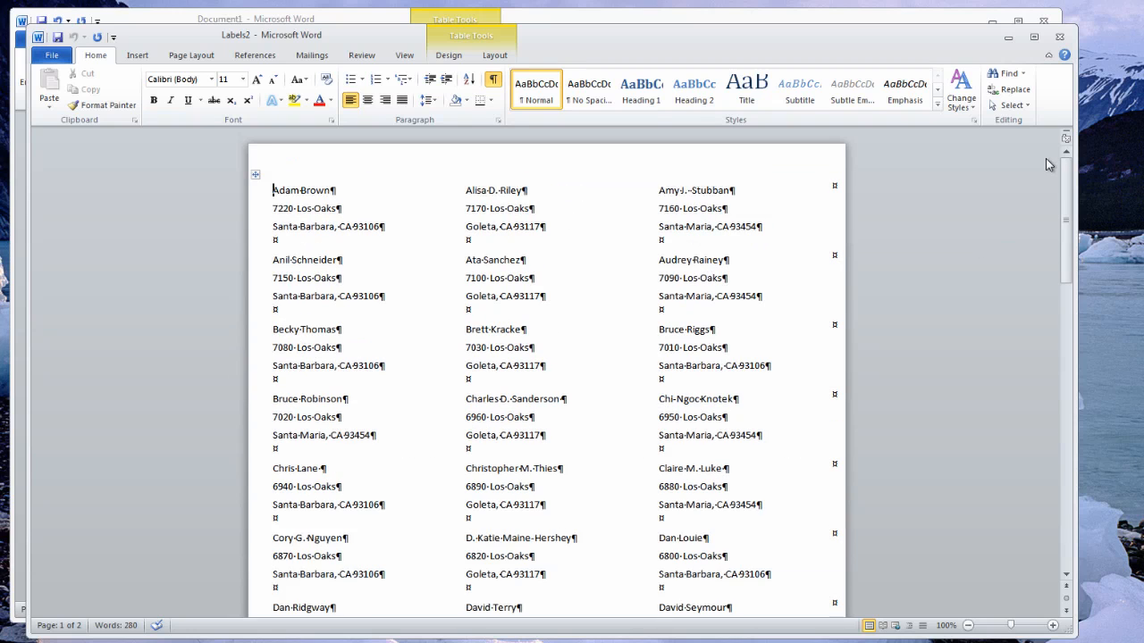
left_click(1059, 37)
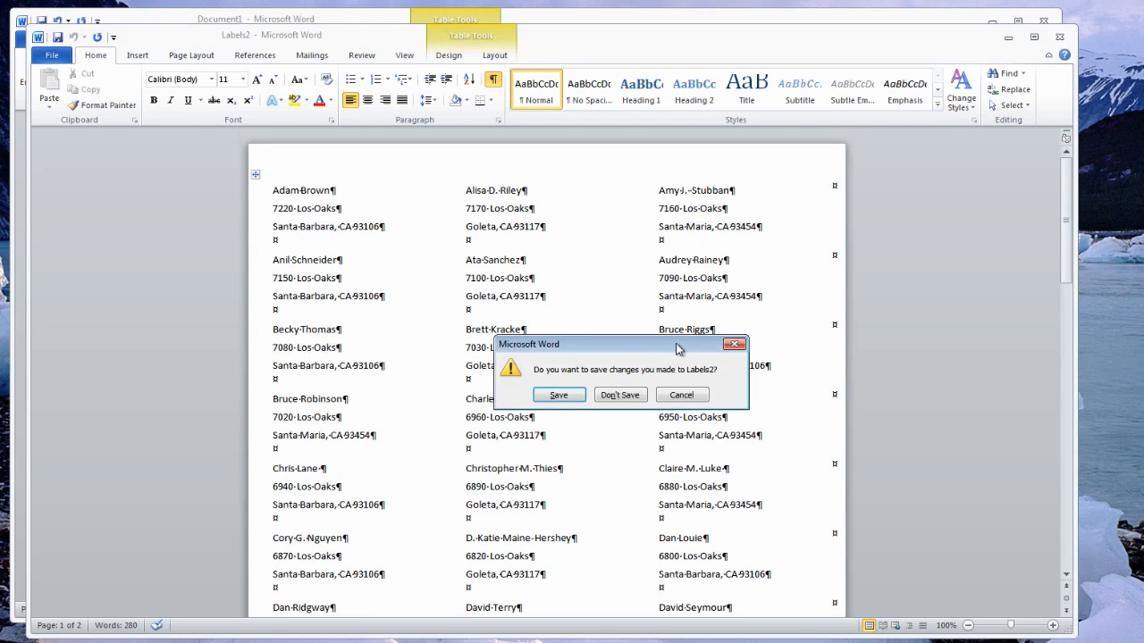
left_click(621, 395)
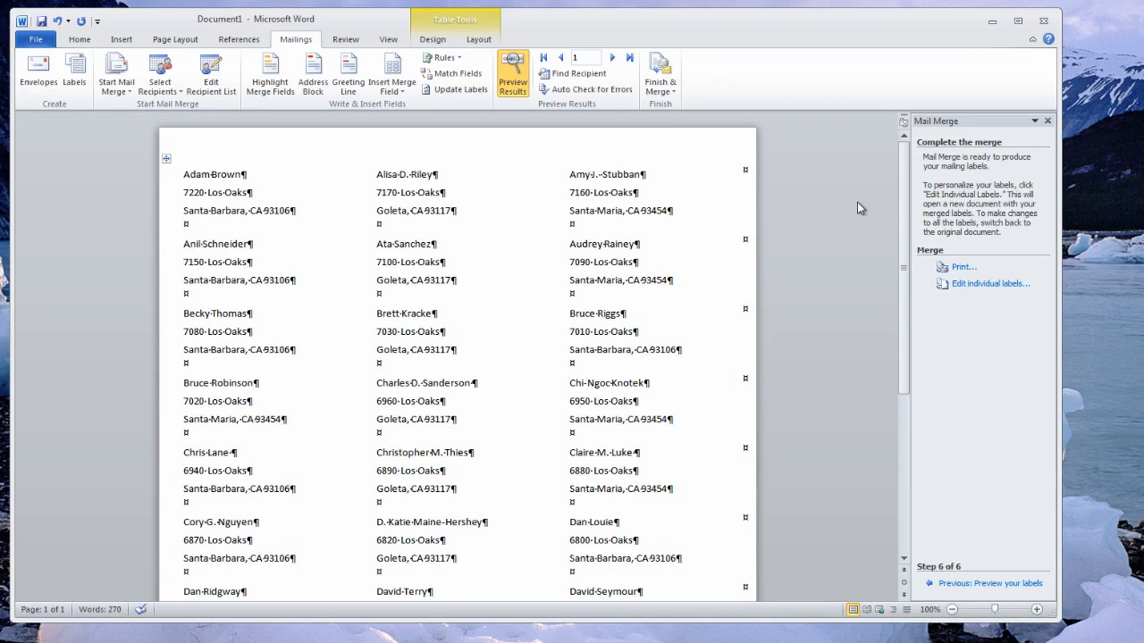
- Open the file management view for the main label document
left_click(50, 45)
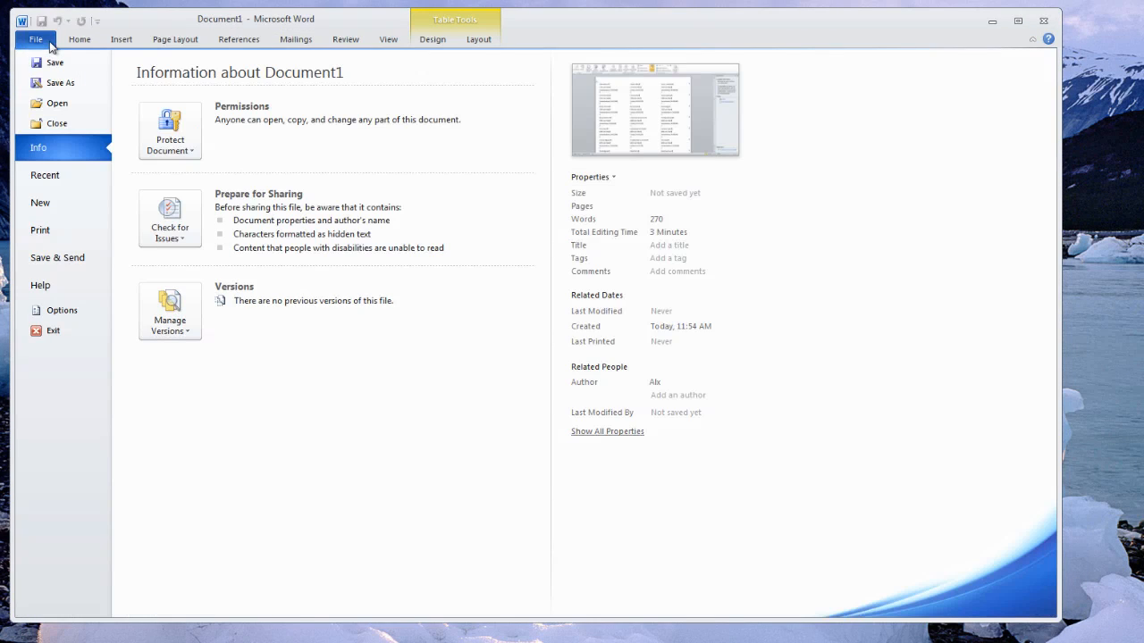